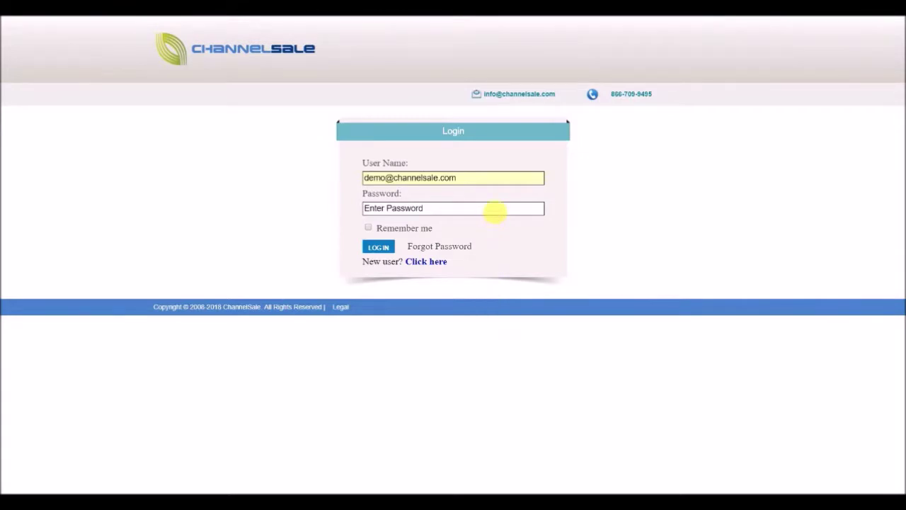
Log in with the account password, then scroll the Cross Channel Sale, Marketplace and Comparison Shopping charts.
left_click(499, 214)
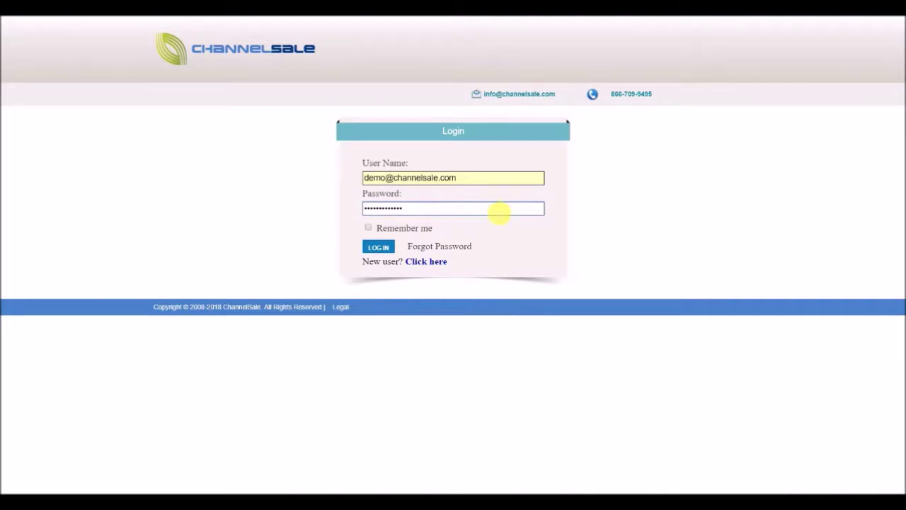
key("Return")
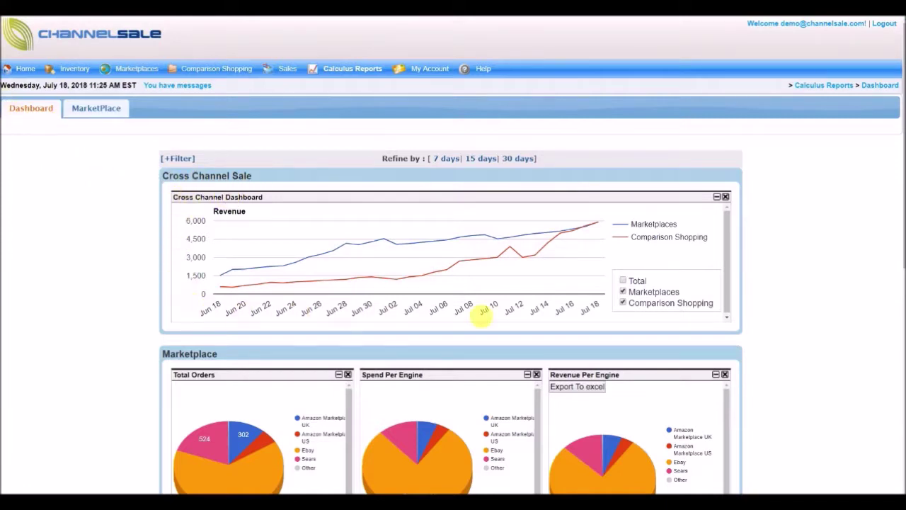
scroll(129, 370, "down", 3)
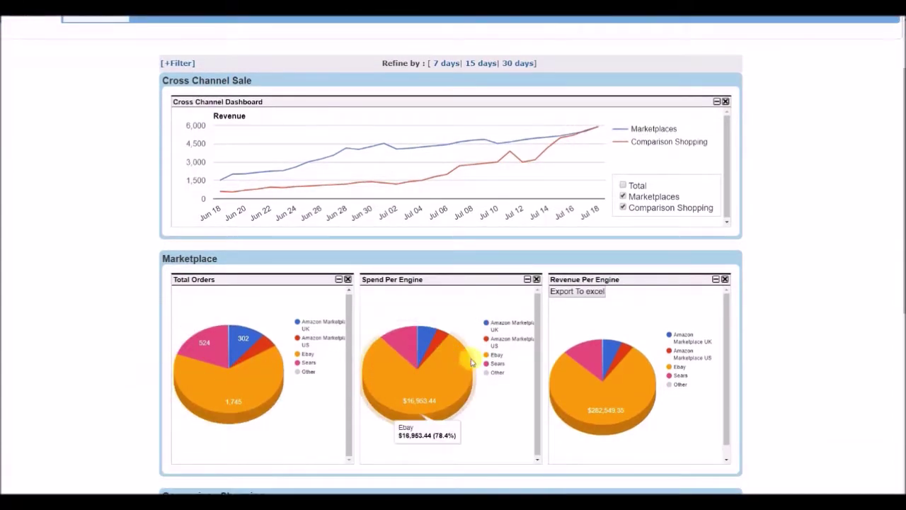
mouse_move(572, 374)
scroll(767, 398, "down", 3)
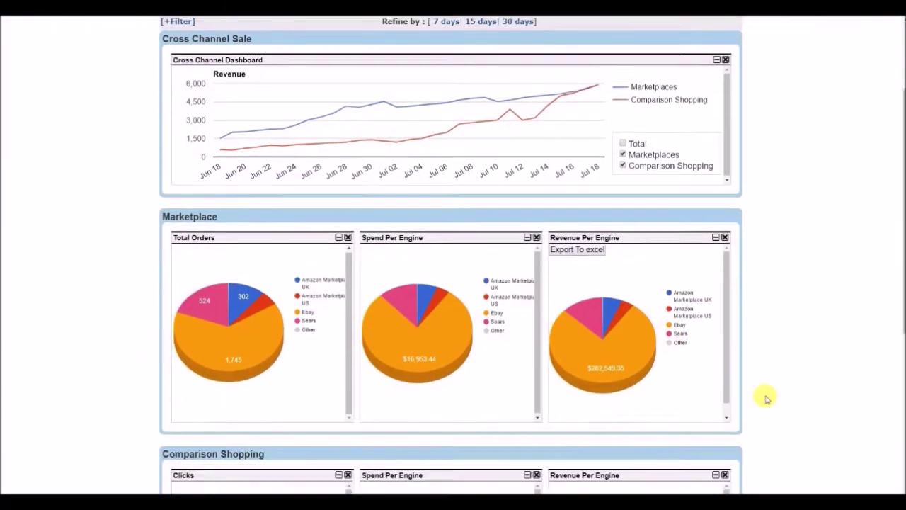
scroll(767, 398, "down", 3)
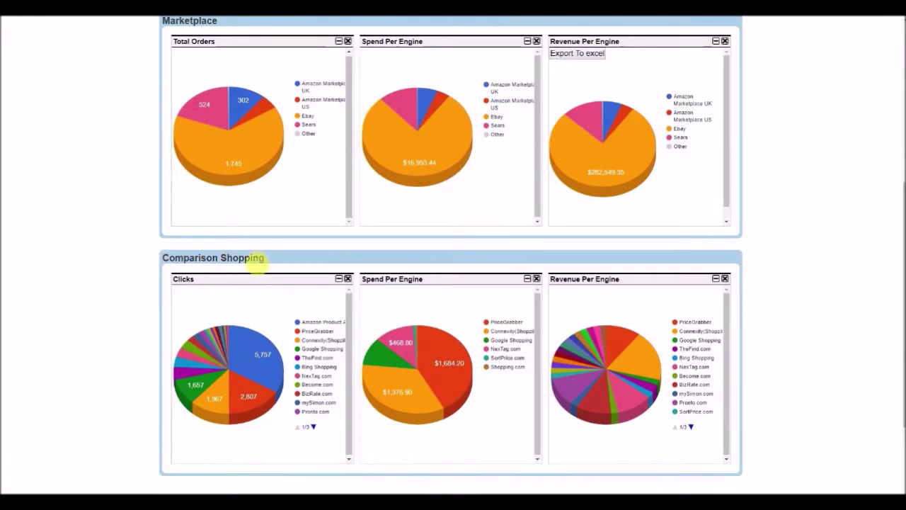
mouse_move(195, 361)
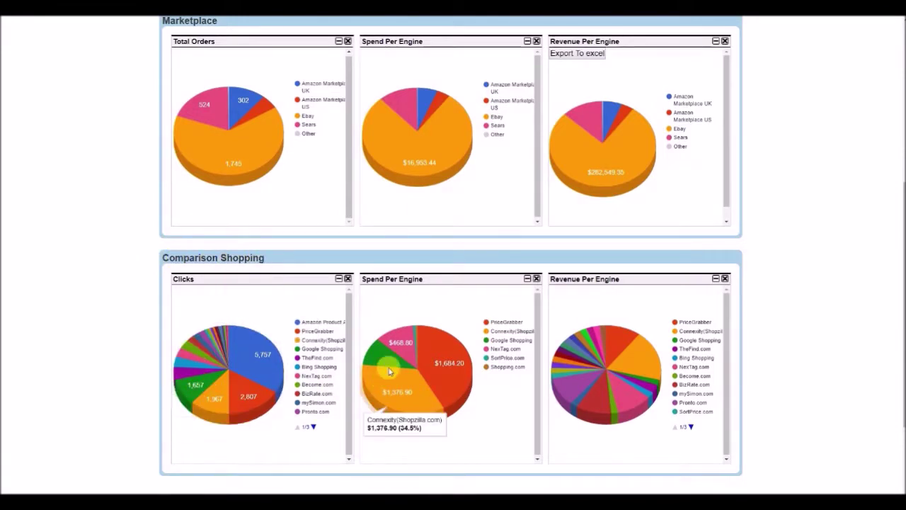
mouse_move(426, 344)
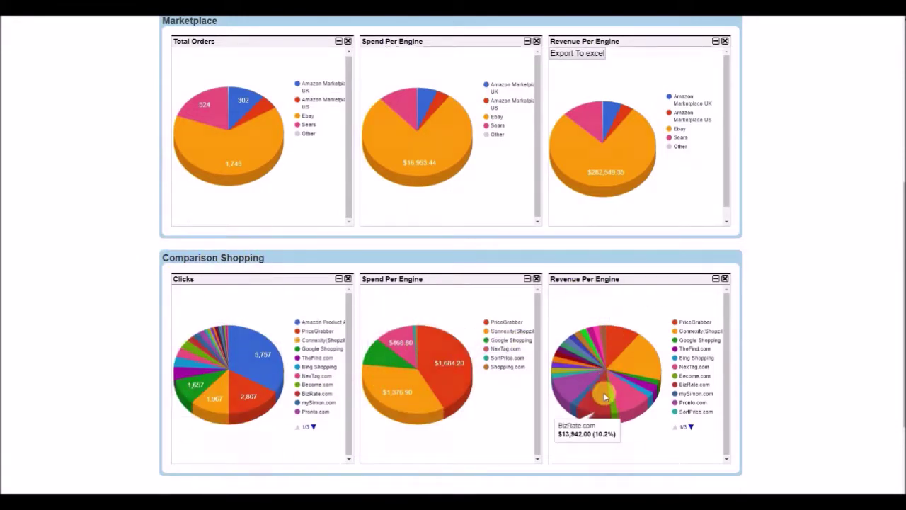
scroll(775, 369, "up", 7)
Open the All Sales orders list from Sales > Order/Transactions > All Orders.
left_click(288, 68)
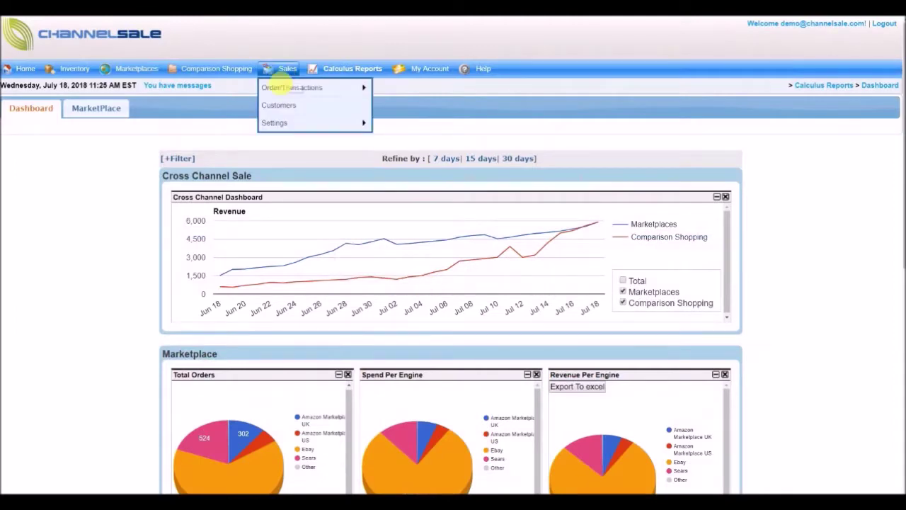
mouse_move(282, 90)
mouse_move(393, 88)
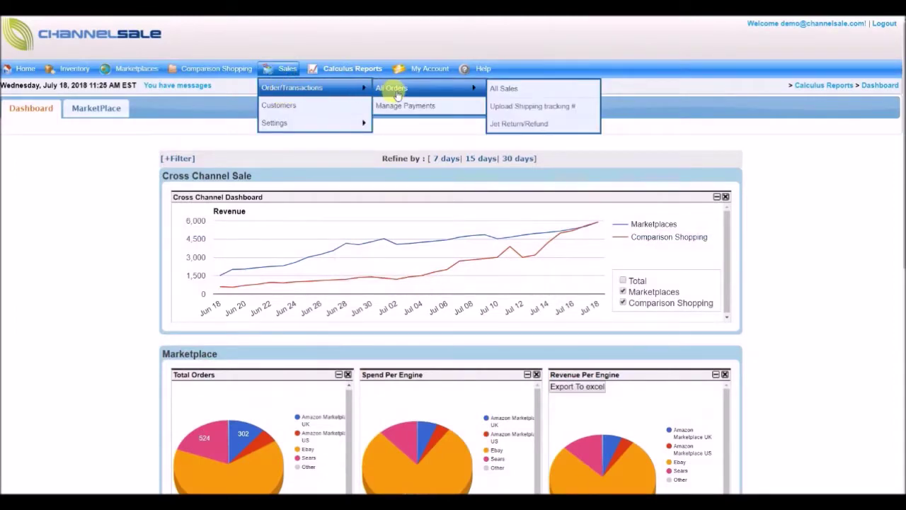
left_click(516, 94)
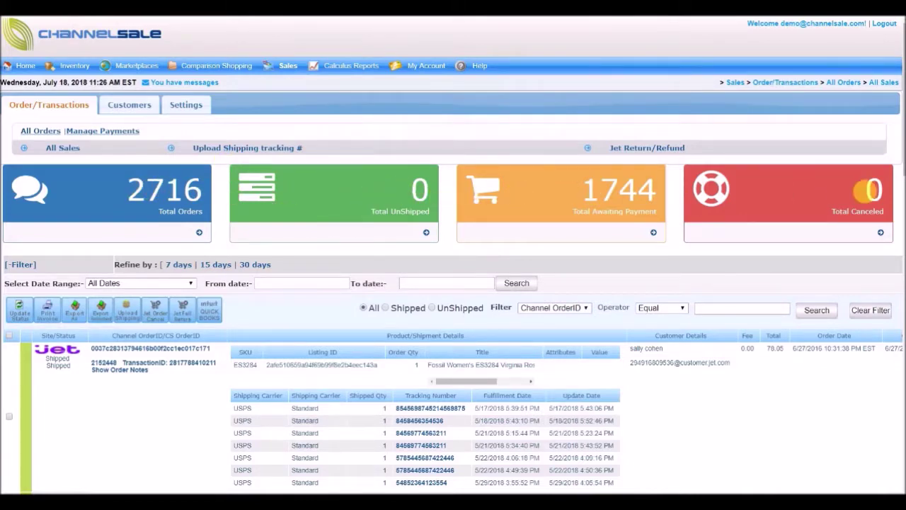
Filter orders to Last Month (6/1/2018–6/30/2018) and view the first Jet order's details.
left_click(177, 284)
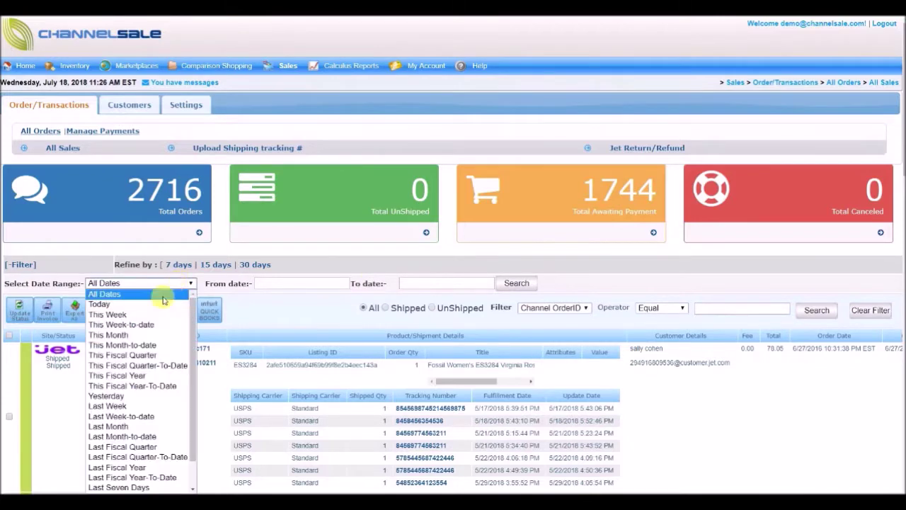
left_click(121, 427)
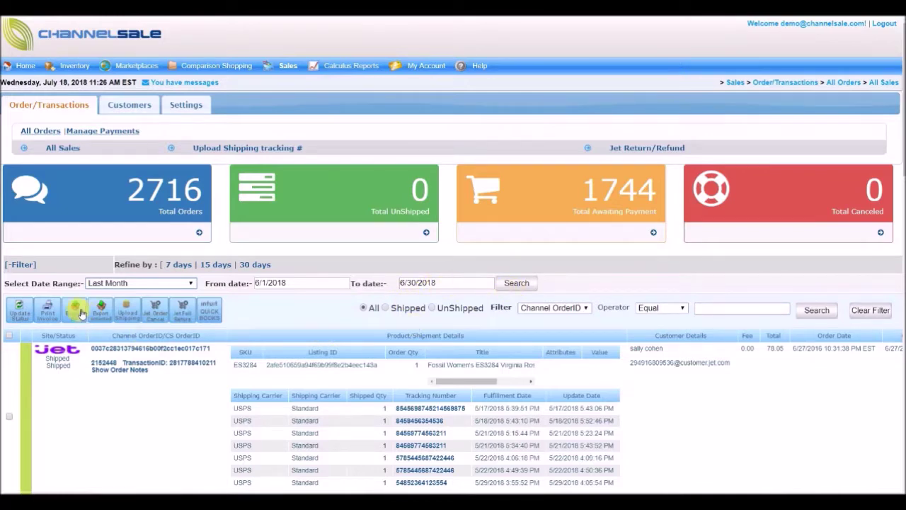
left_click(106, 351)
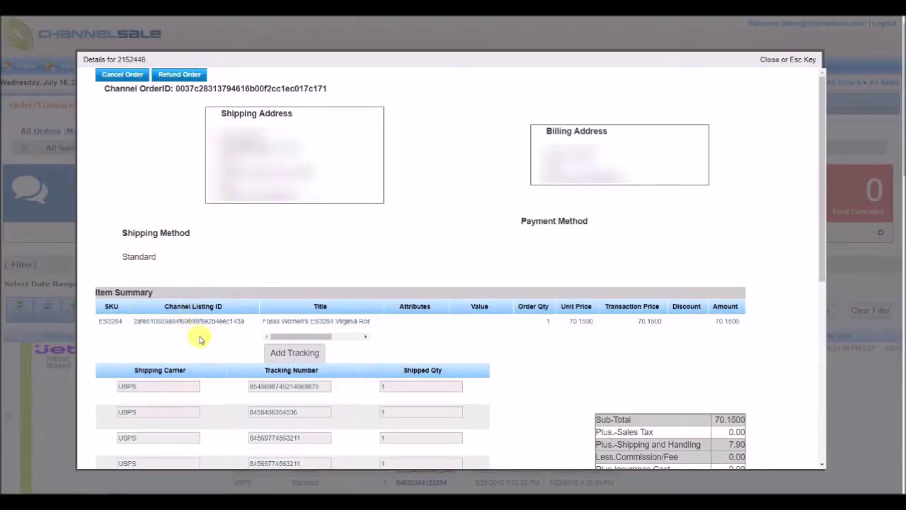
left_click(286, 357)
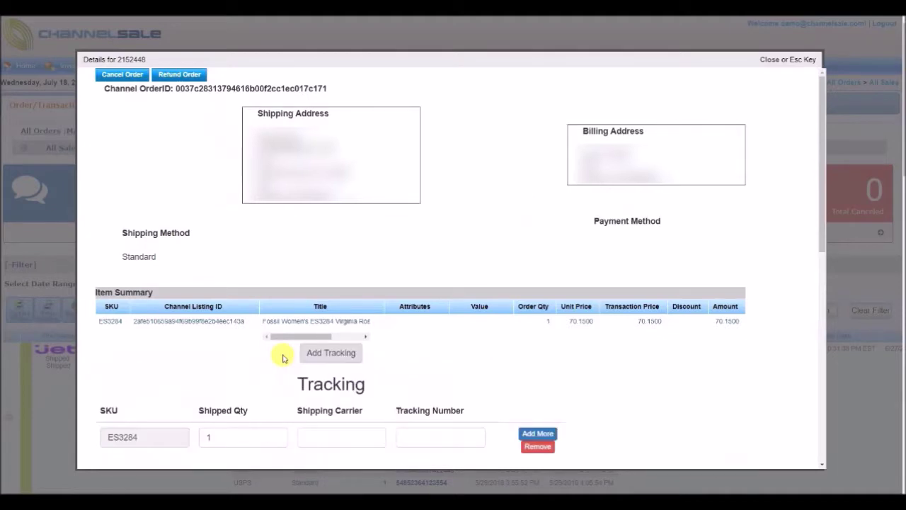
left_click(331, 438)
left_click(443, 439)
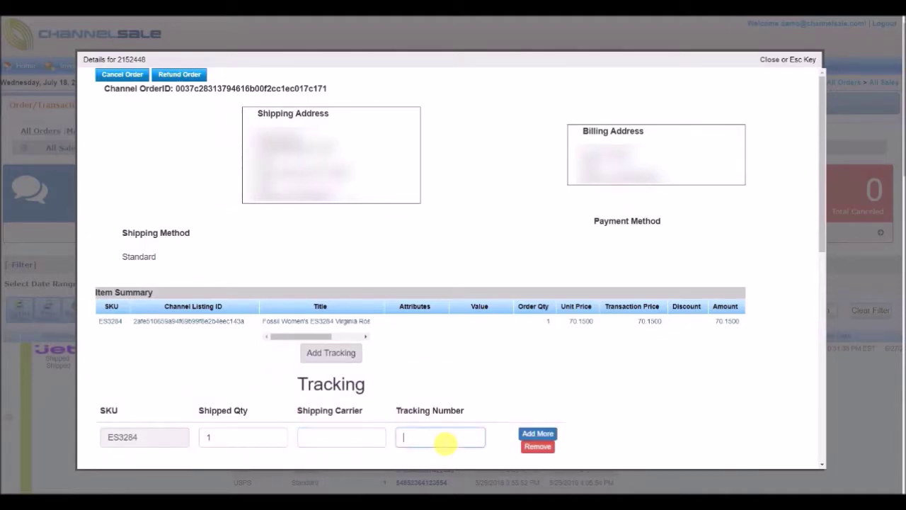
scroll(445, 425, "down", 3)
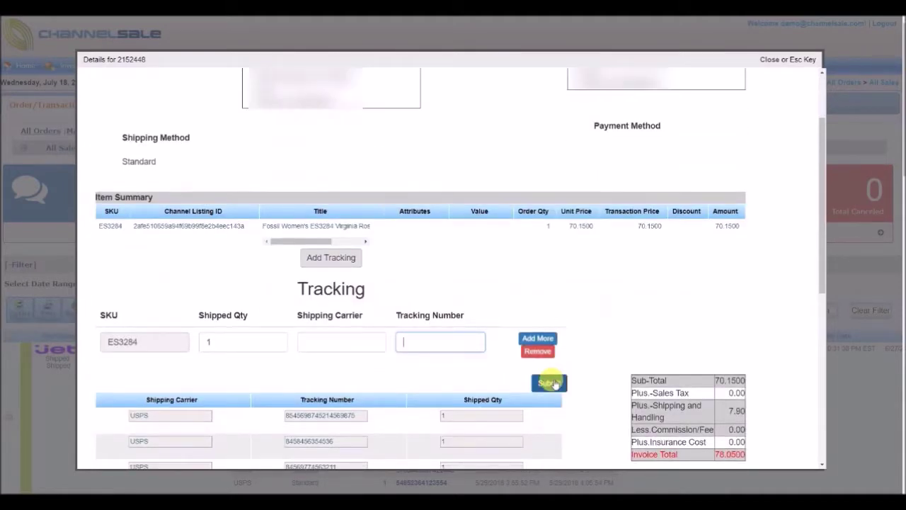
scroll(552, 382, "up", 3)
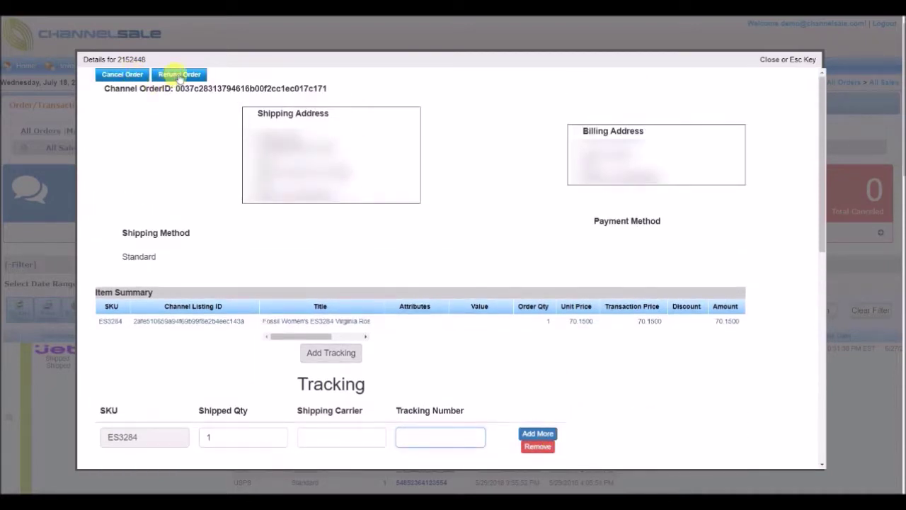
left_click(180, 75)
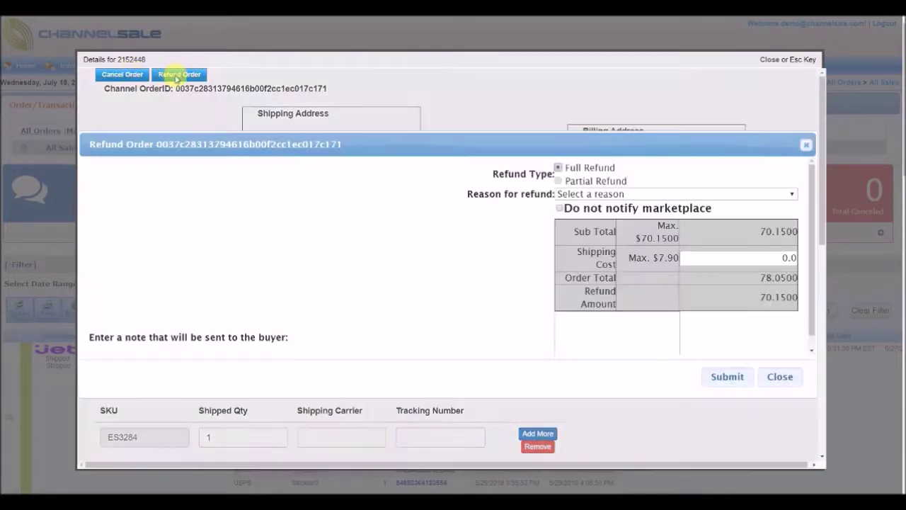
left_click(558, 182)
left_click(558, 168)
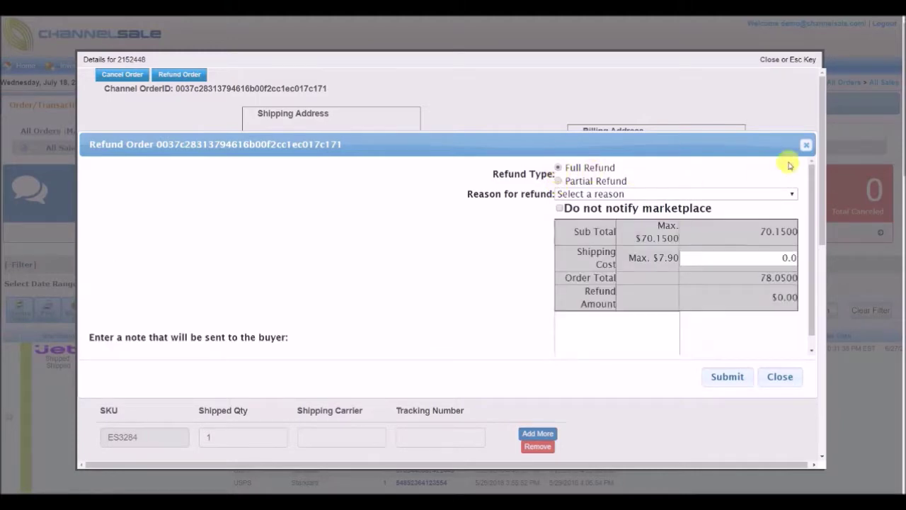
left_click(805, 145)
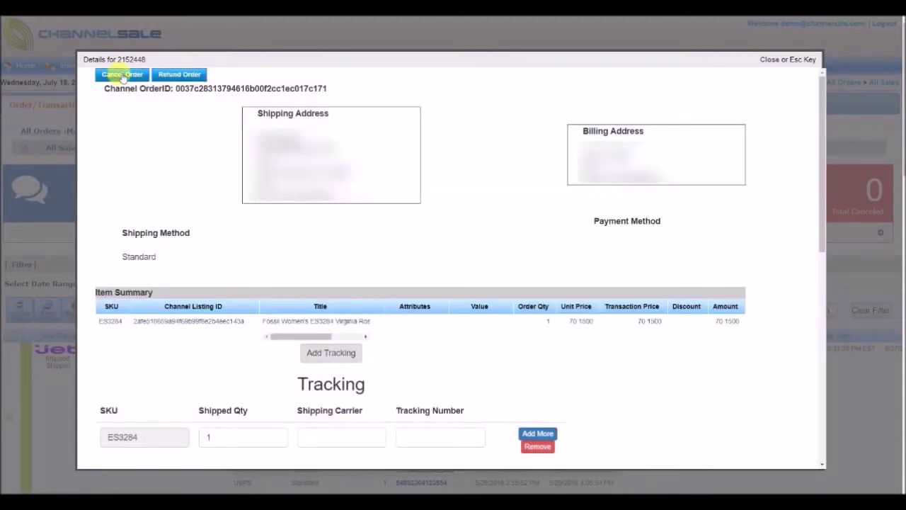
left_click(112, 74)
left_click(412, 172)
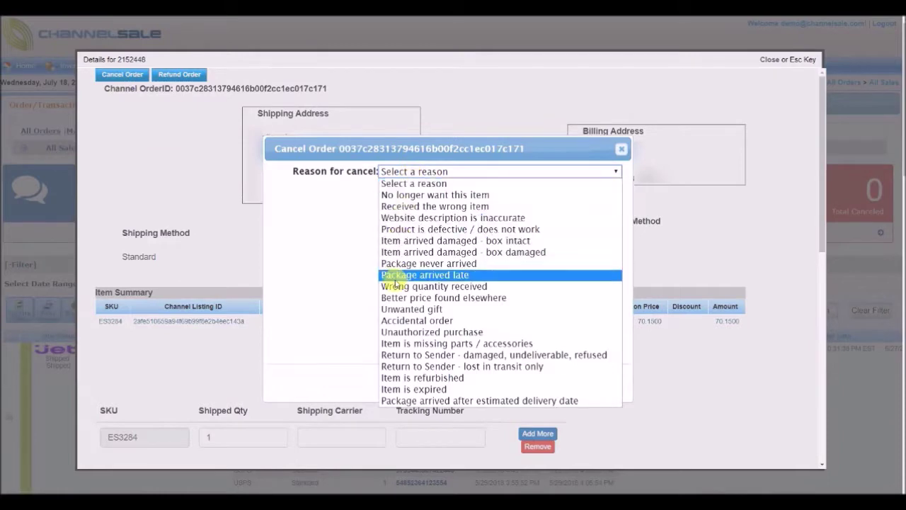
left_click(347, 293)
left_click(621, 149)
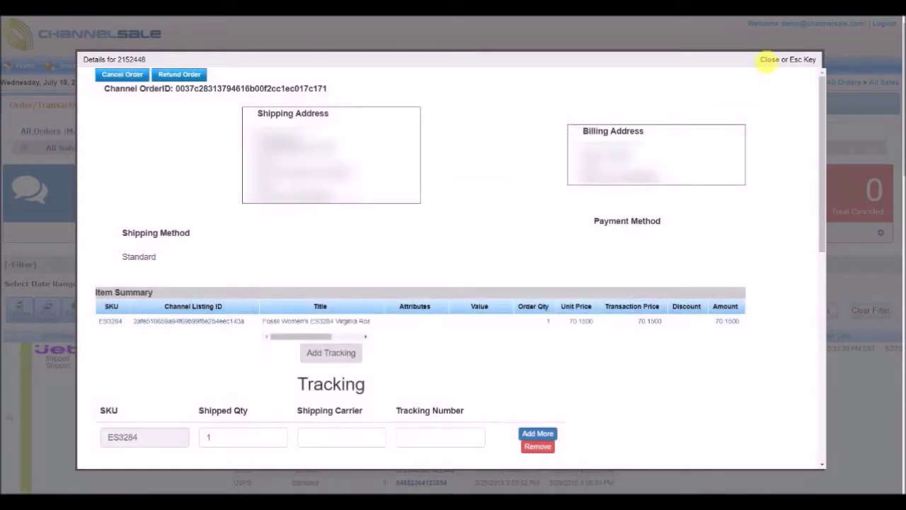
left_click(770, 59)
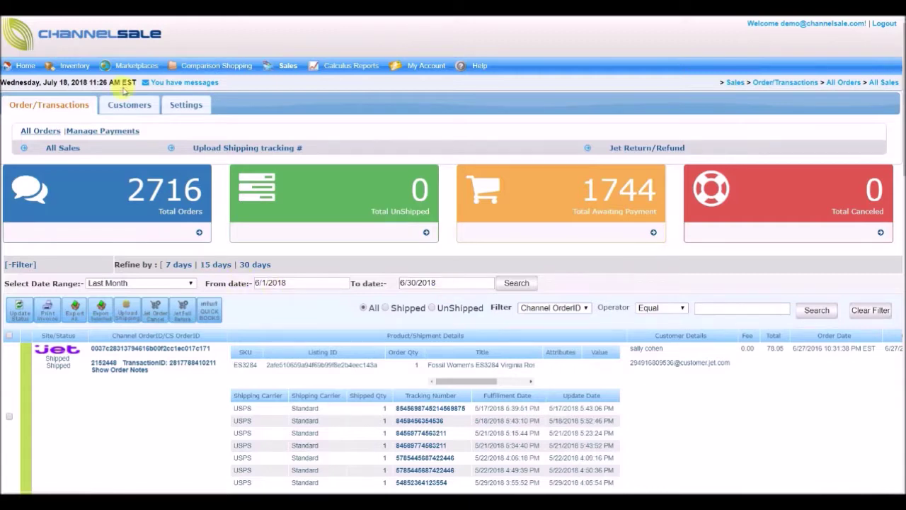
mouse_move(135, 67)
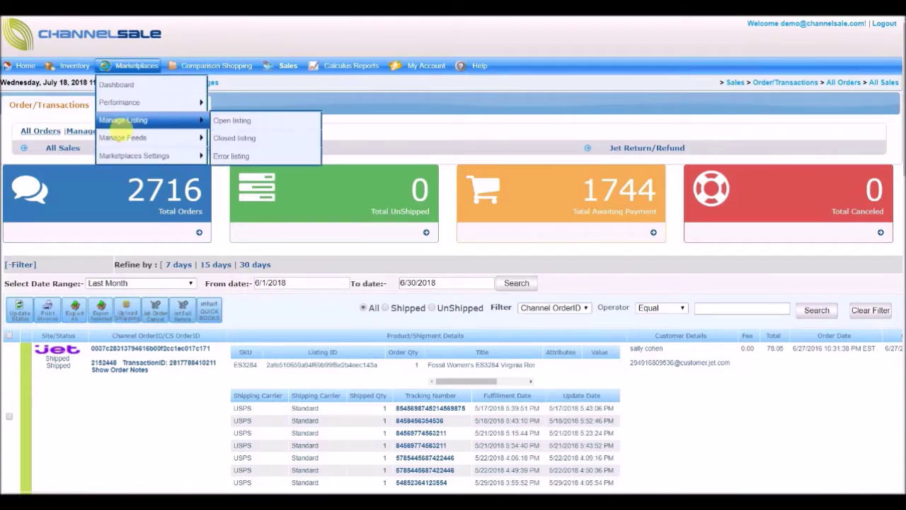
Show the Marketplaces Manage Feeds list with the Amazon, eBay, Rakuten, Sears and Etsy feeds.
mouse_move(121, 139)
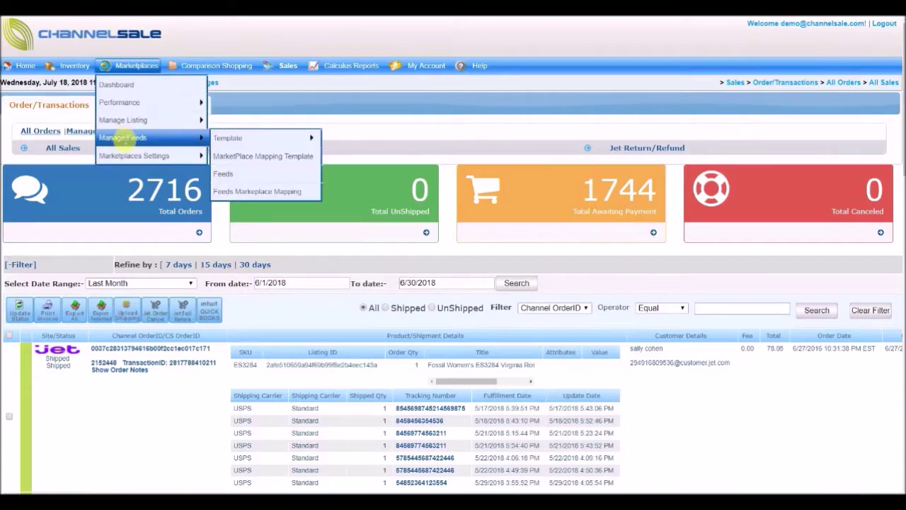
left_click(235, 176)
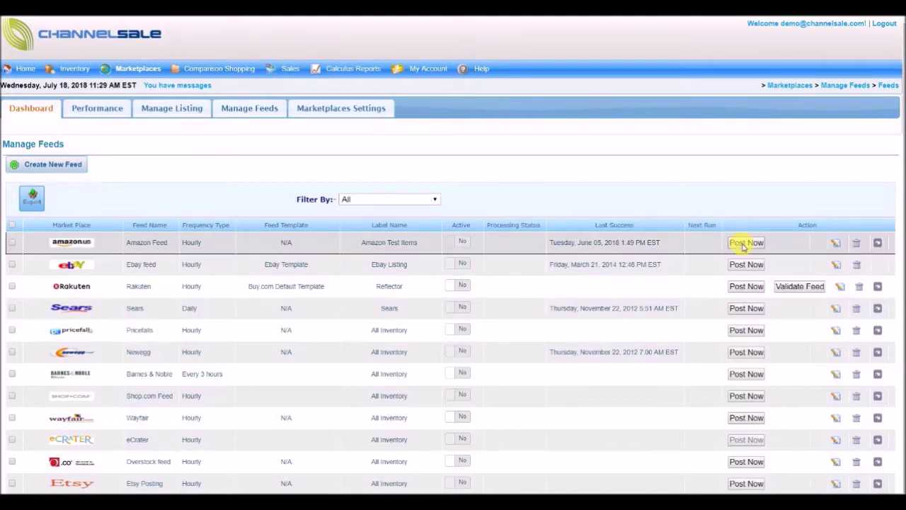
Review the Amazon Feed setup, with label Amazon Test Items and an Hourly schedule, and close it unsaved.
left_click(837, 244)
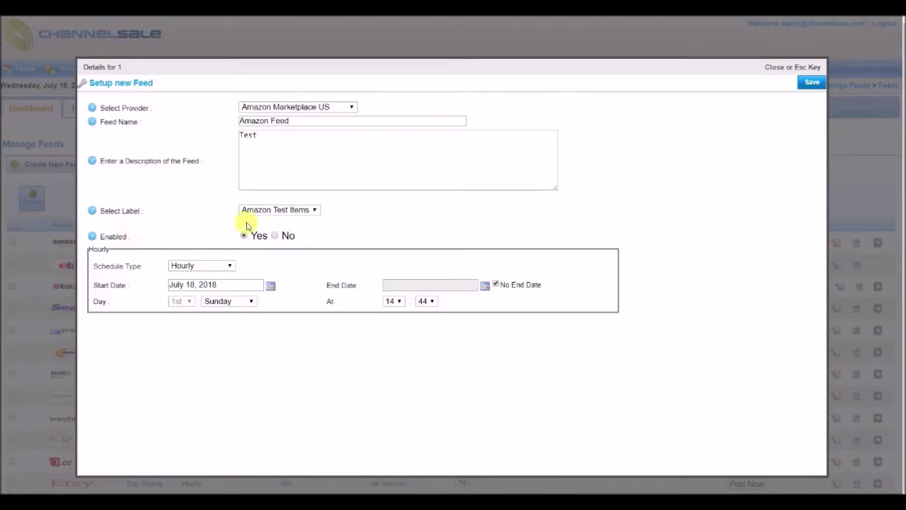
left_click(274, 213)
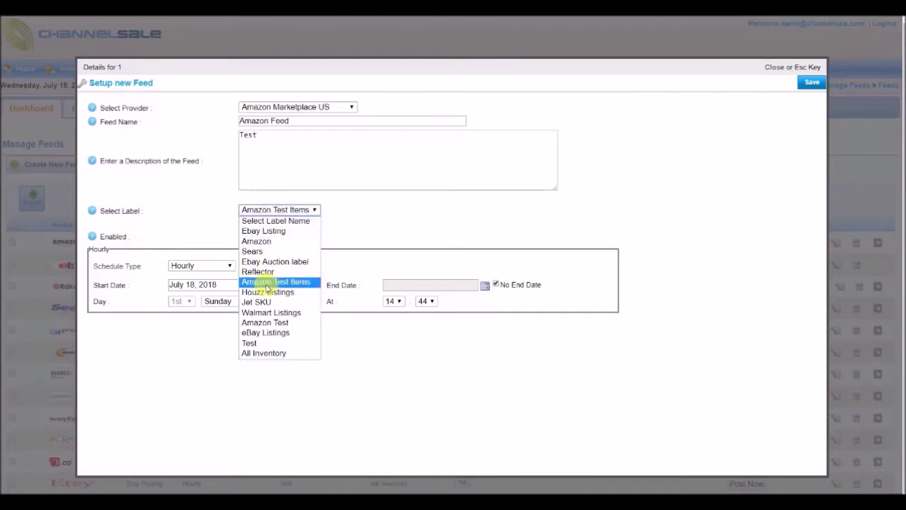
left_click(351, 237)
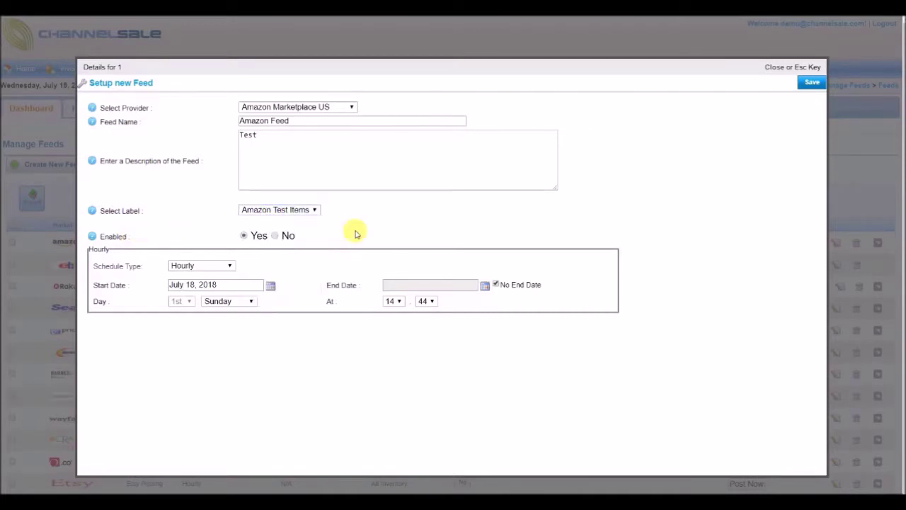
left_click(208, 269)
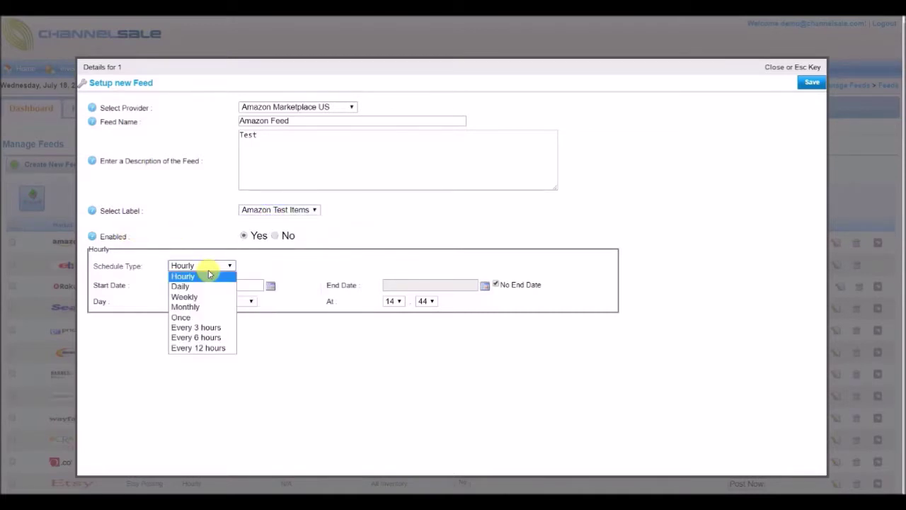
left_click(307, 271)
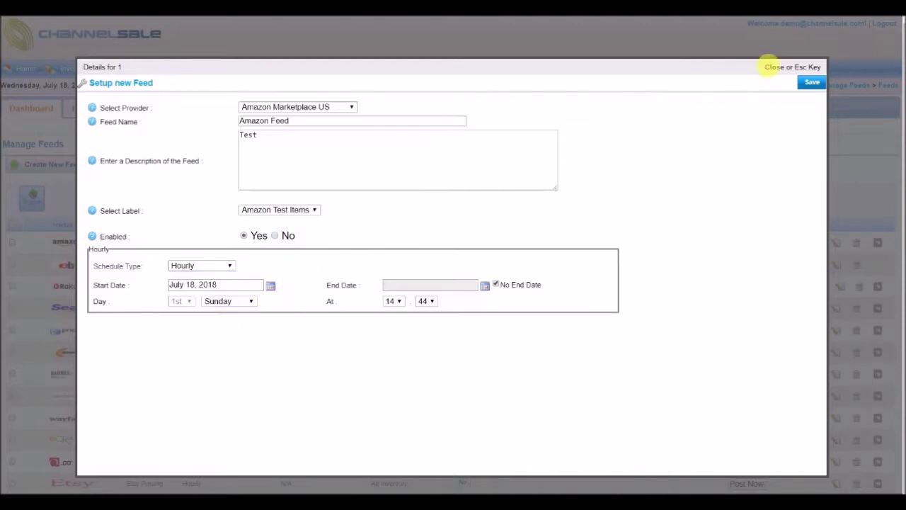
left_click(771, 69)
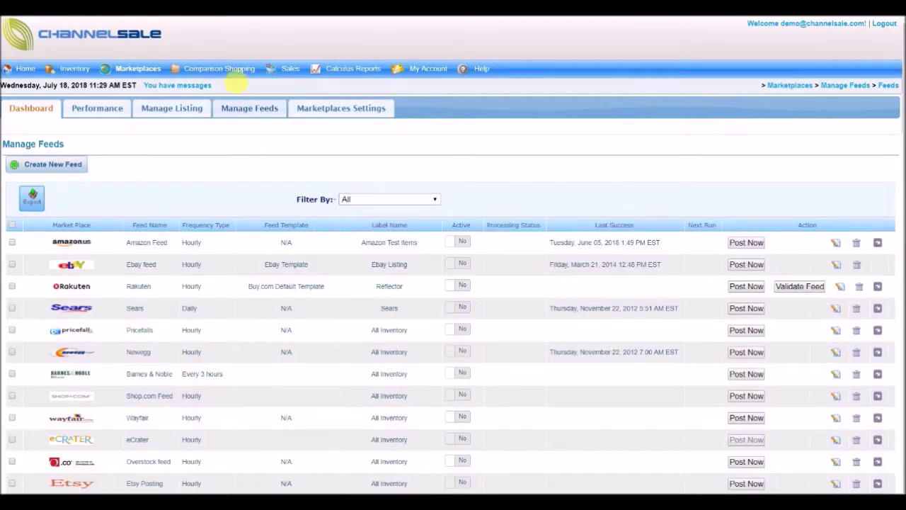
Open the Comparison Shopping Manage Feeds list.
mouse_move(235, 73)
mouse_move(229, 121)
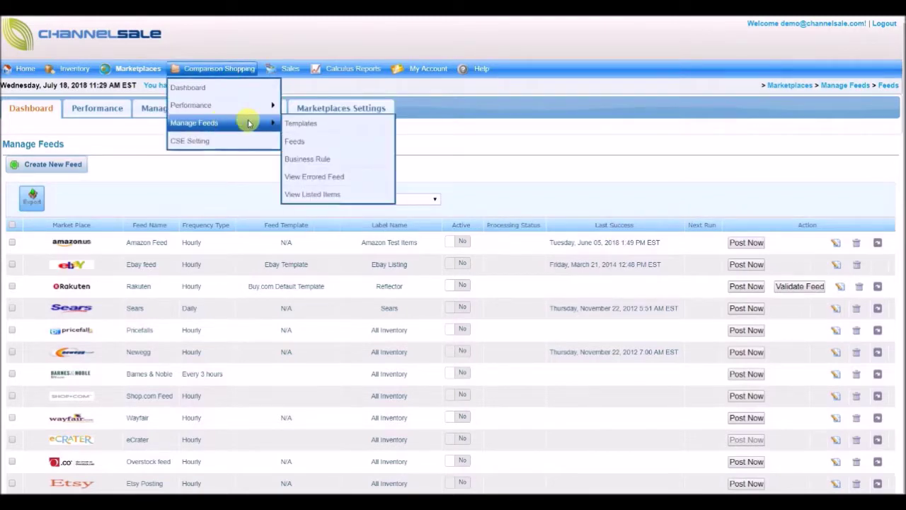
left_click(298, 143)
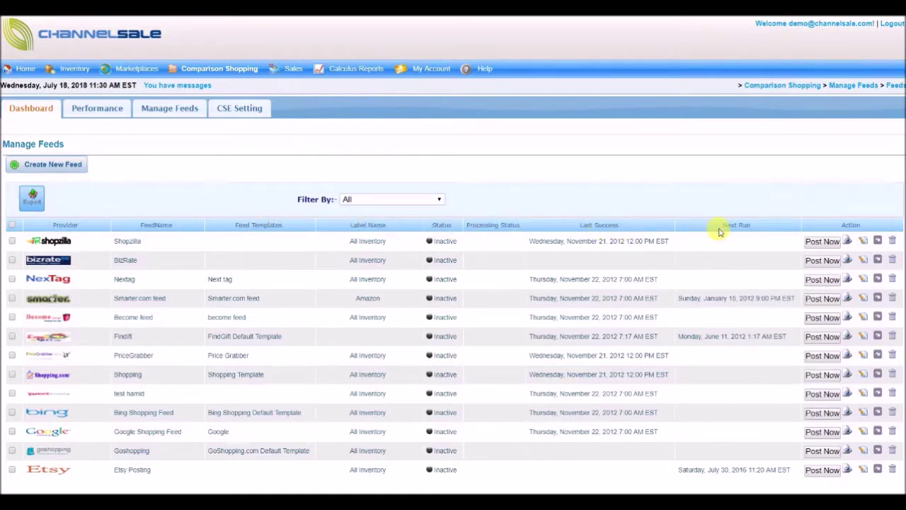
Review the Shopzilla feed's settings, with All Inventory label and Daily schedule, then close without saving.
left_click(867, 242)
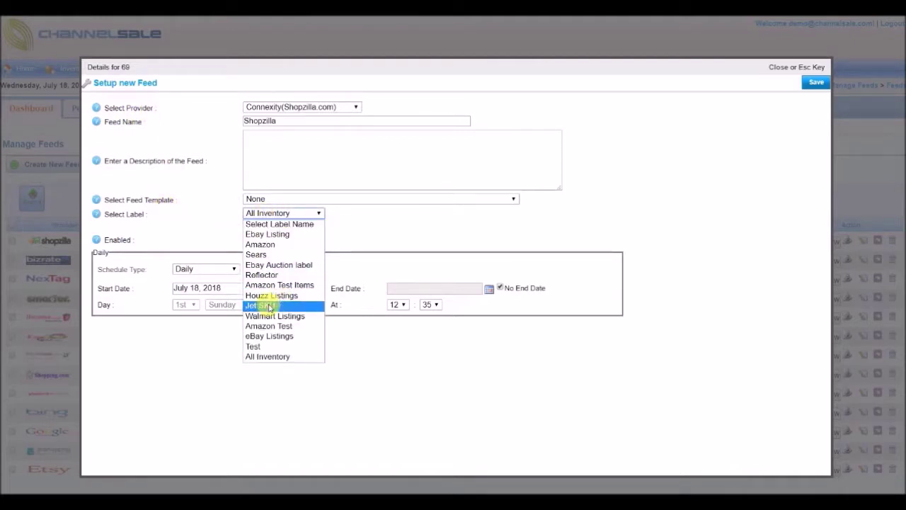
left_click(344, 245)
left_click(203, 269)
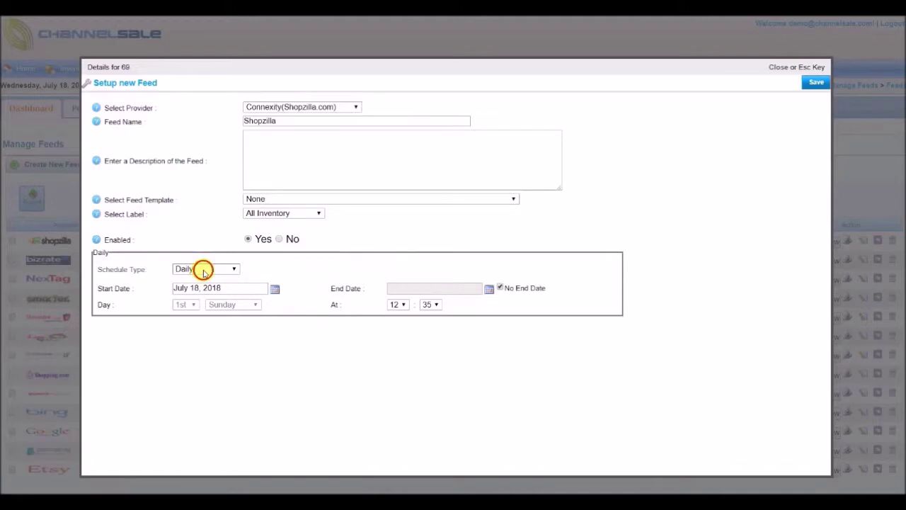
left_click(330, 268)
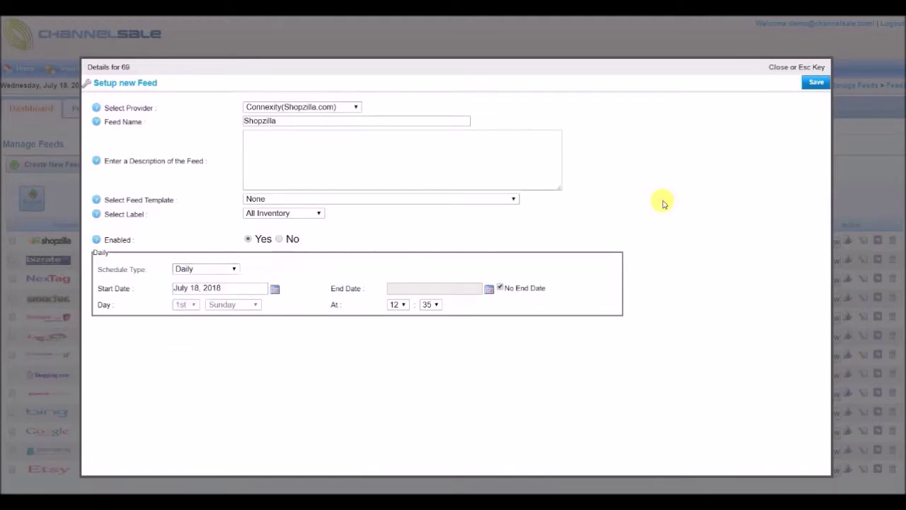
left_click(776, 67)
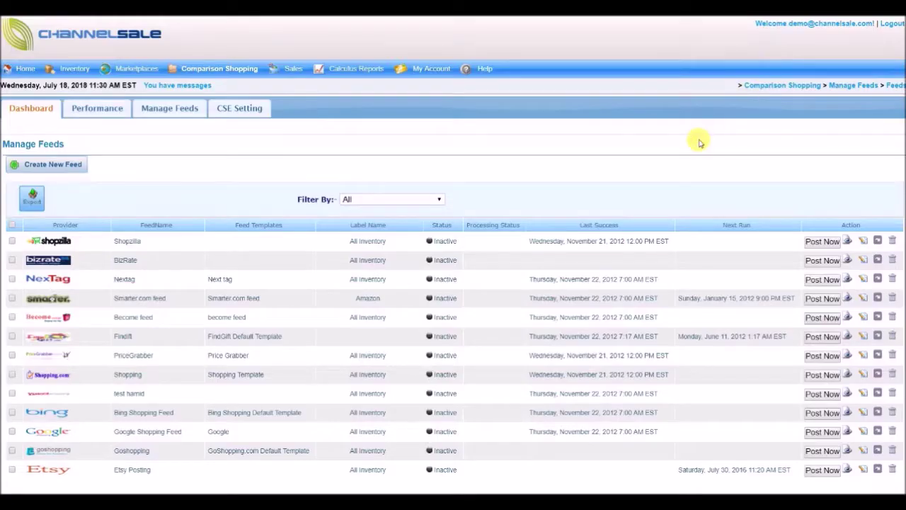
Open Inventory's Category Export table and scroll across to the Jet and NewEgg mapping columns.
mouse_move(70, 69)
mouse_move(78, 87)
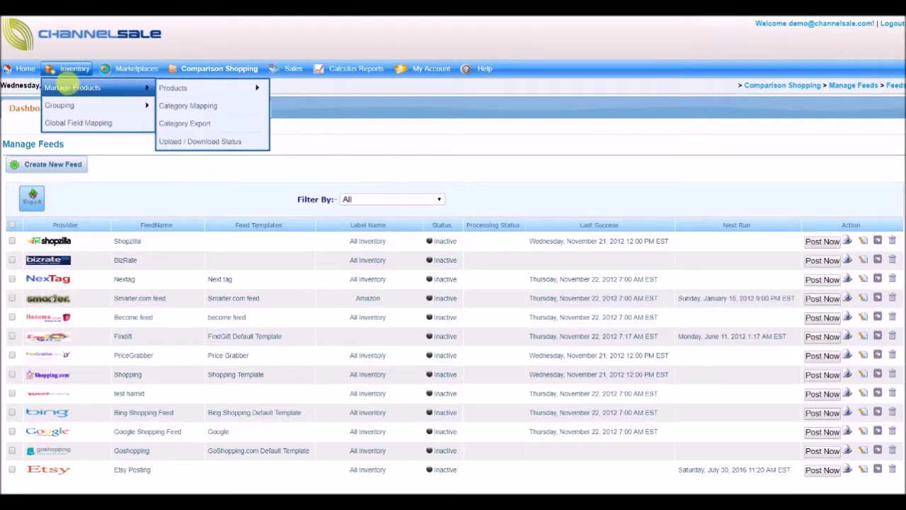
mouse_move(173, 92)
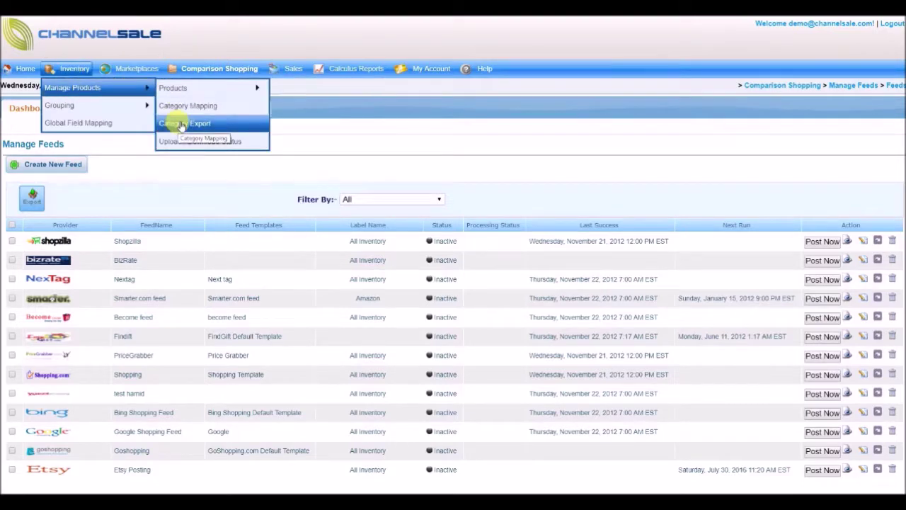
left_click(182, 123)
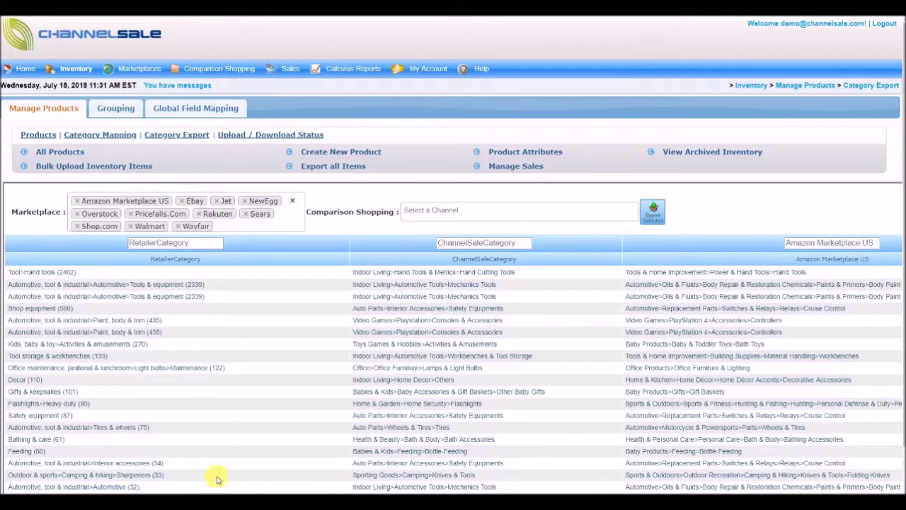
scroll(215, 479, "down", 2)
scroll(829, 164, "down", 3)
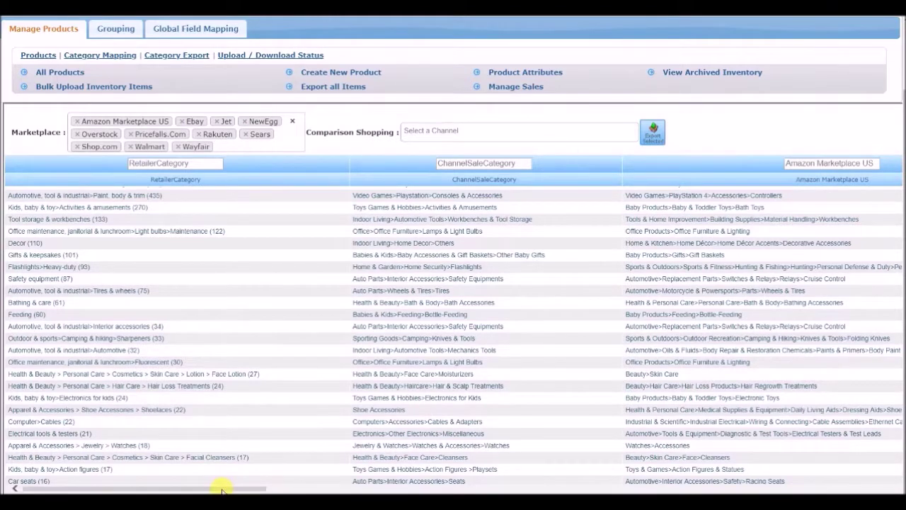
left_click_drag(222, 488, 479, 489)
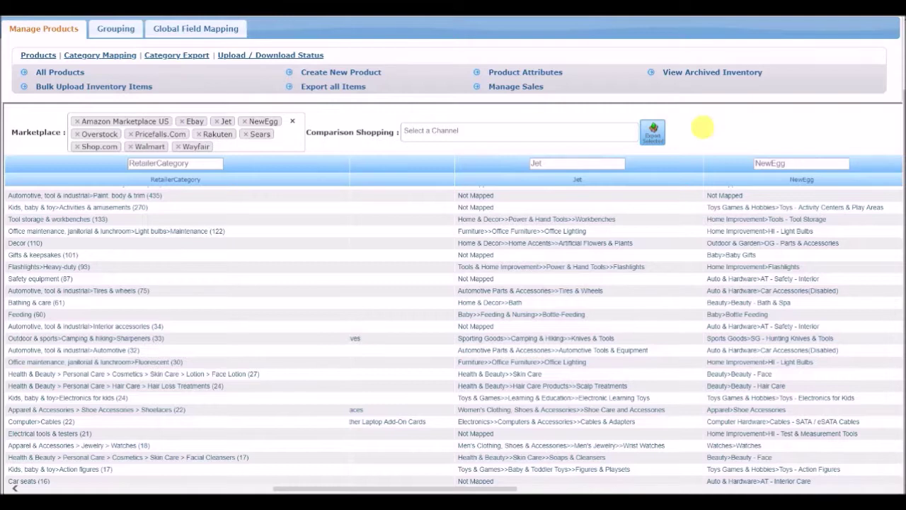
scroll(701, 128, "up", 2)
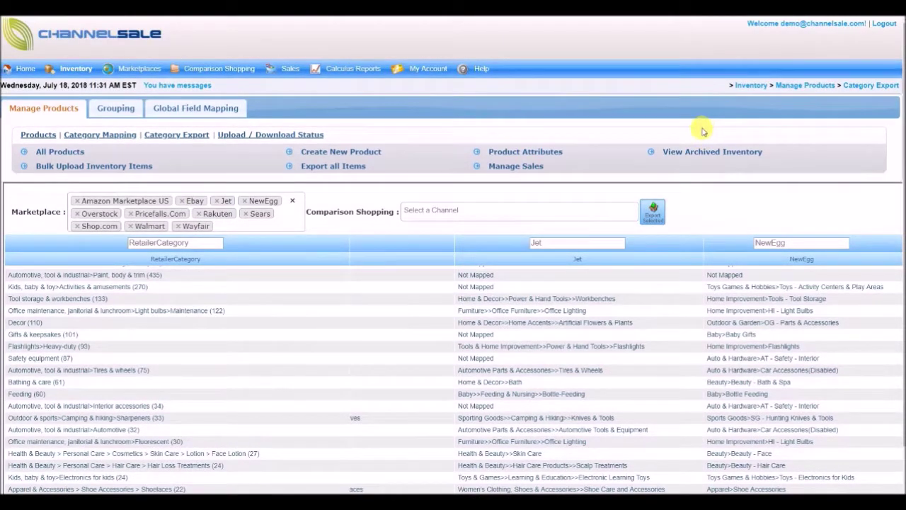
Open All Products, showing 8996 total, 8923 active, 73 inactive and 8606 out-of-stock products.
mouse_move(79, 67)
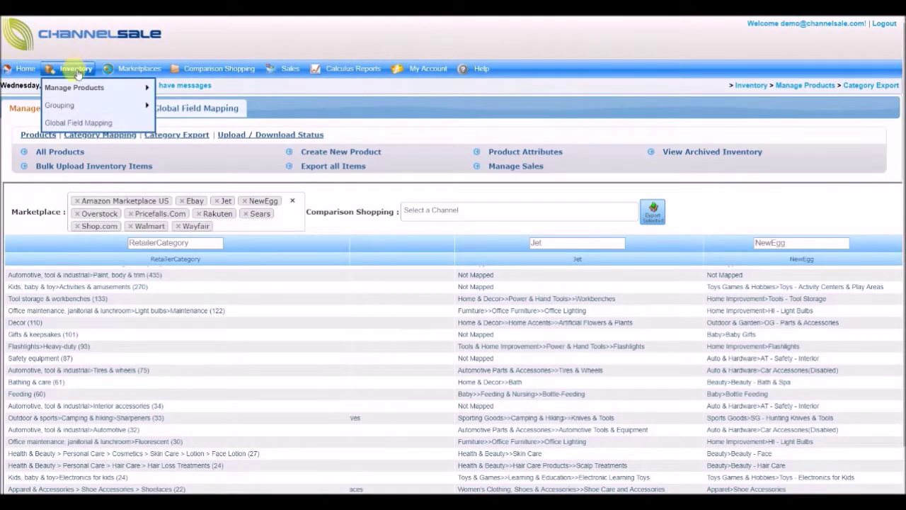
mouse_move(92, 87)
mouse_move(177, 88)
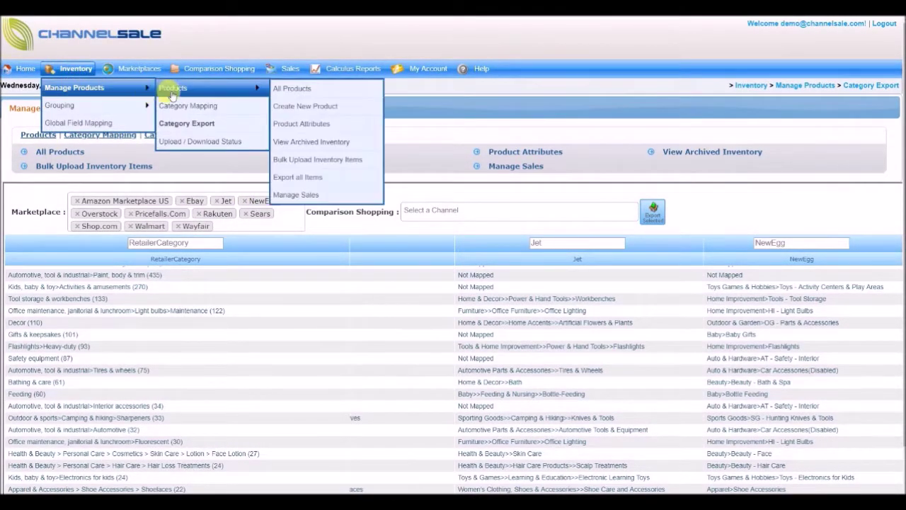
left_click(298, 88)
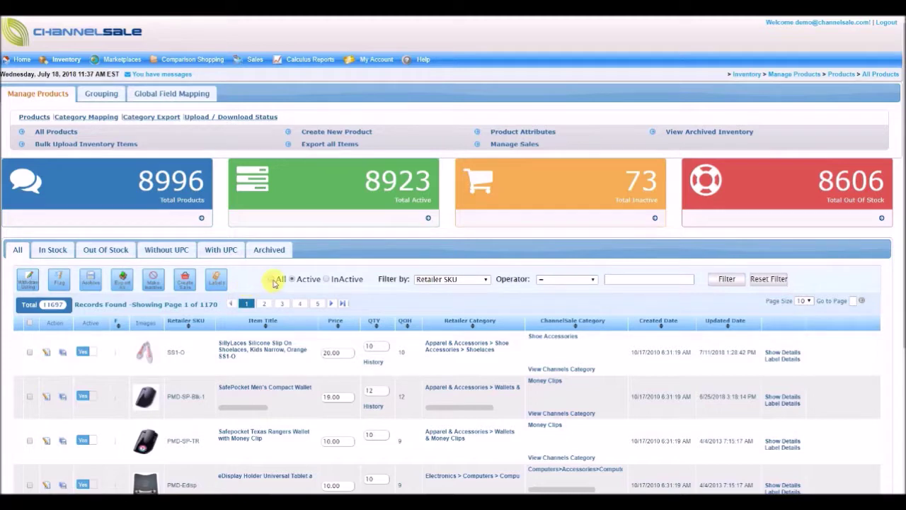
Check the product Filter by and Operator options, keeping Retailer SKU and equals.
left_click(432, 280)
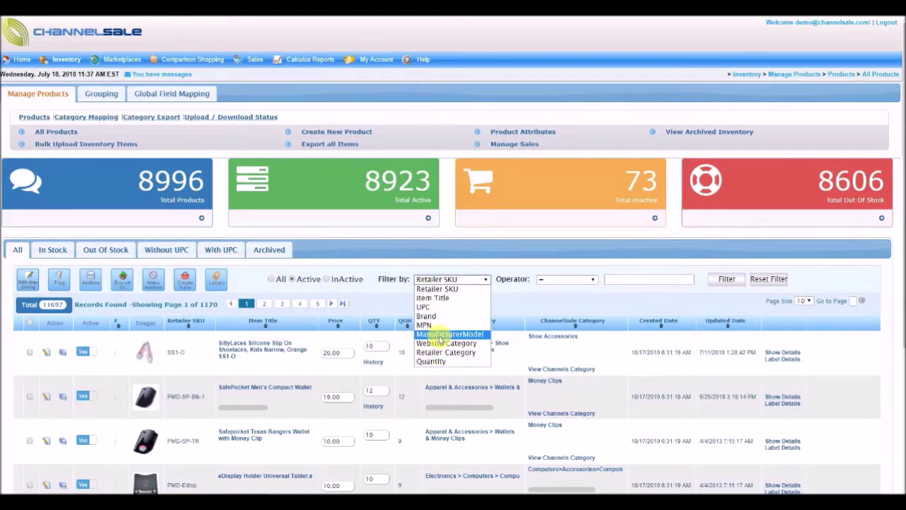
left_click(527, 281)
left_click(543, 279)
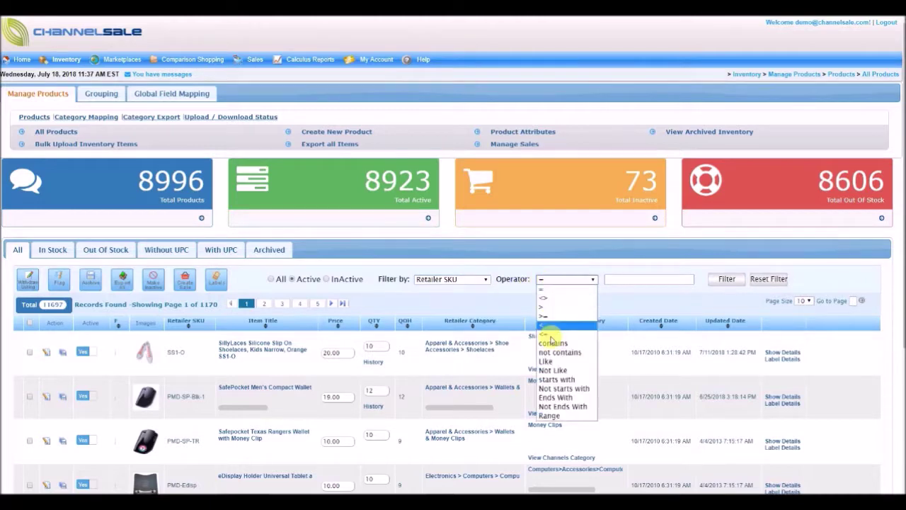
left_click(625, 303)
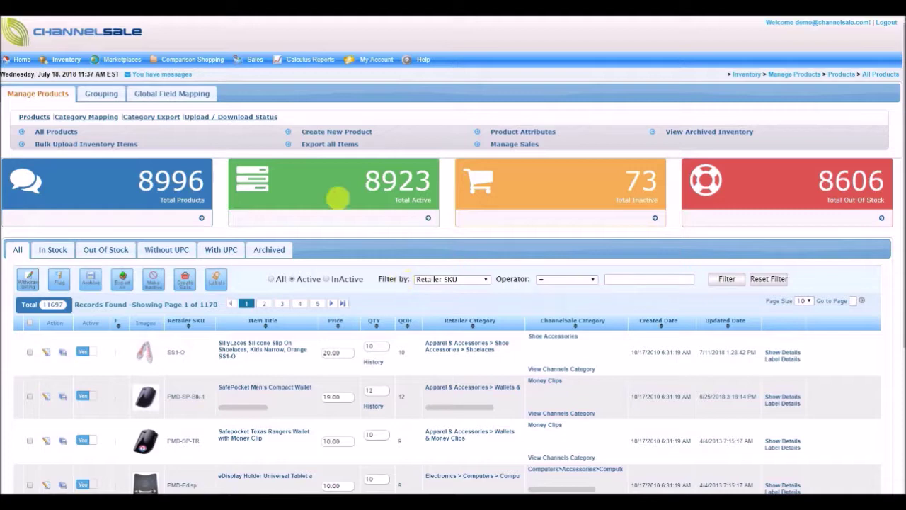
left_click(368, 61)
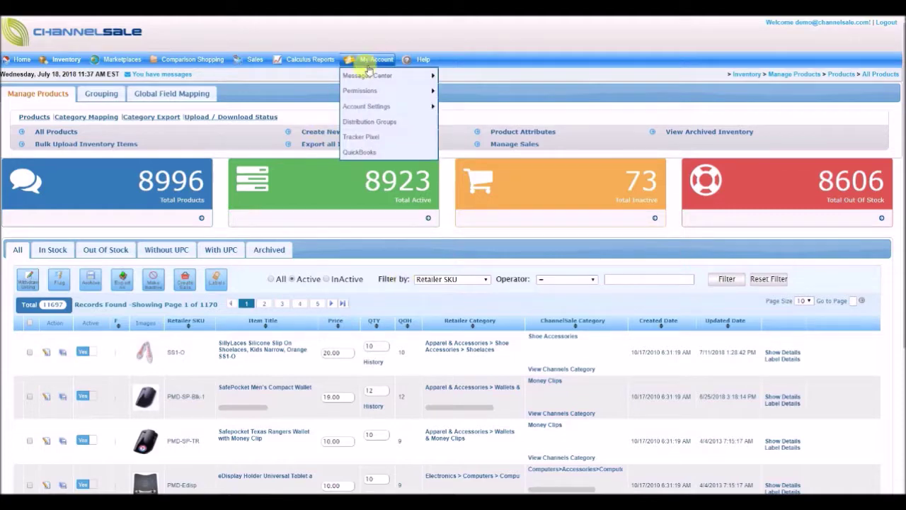
Open FTP/HTTP Settings and review the Order Export FTP Push job: ChannelSaleExport.xls, every 3 hours.
mouse_move(366, 106)
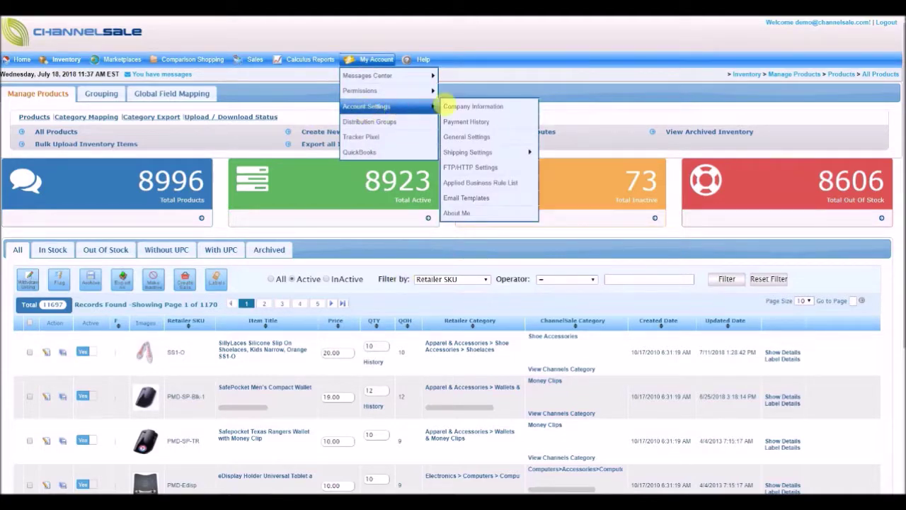
left_click(472, 170)
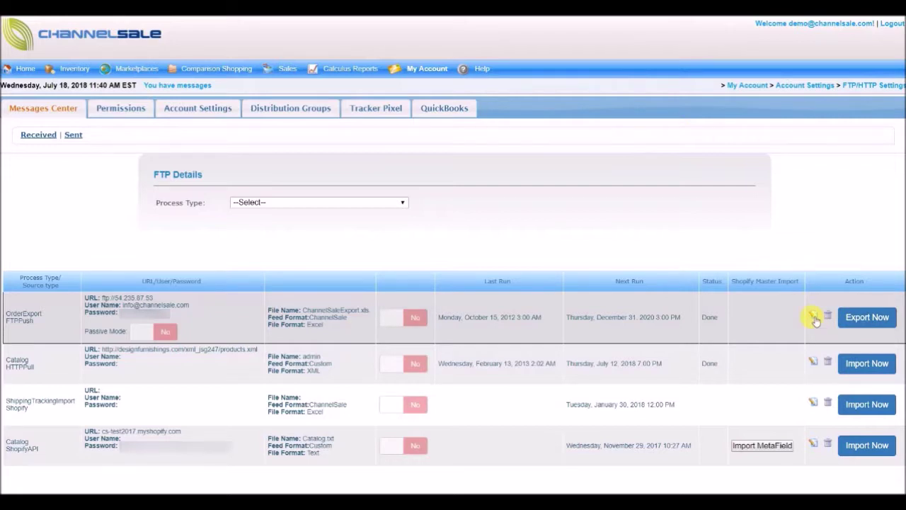
left_click(813, 315)
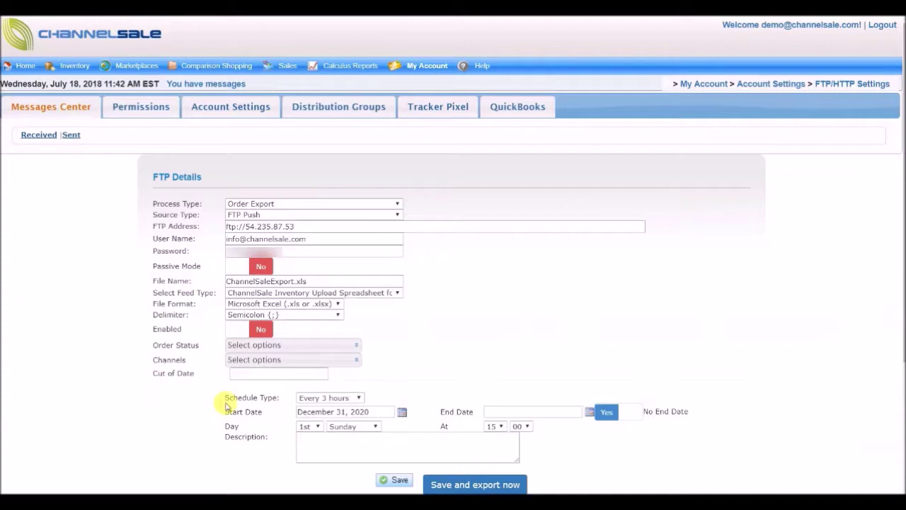
left_click(312, 399)
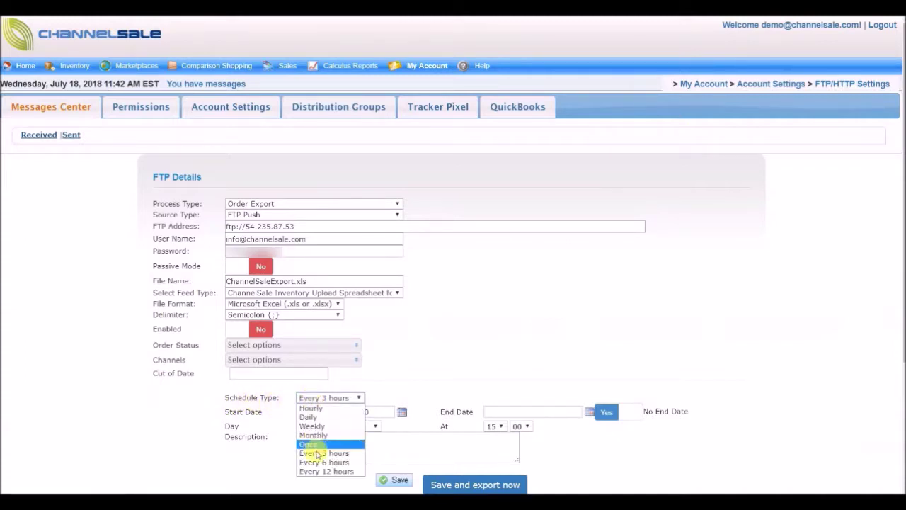
left_click(389, 397)
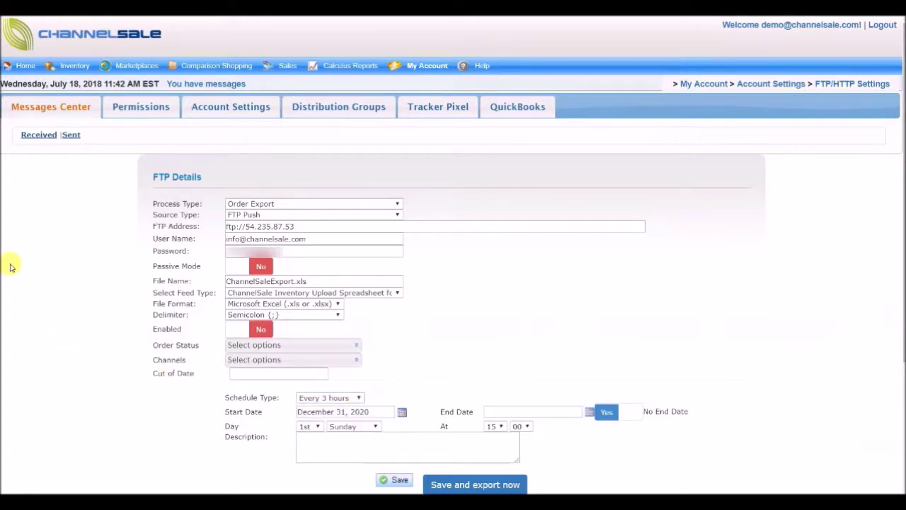
On Home's received messages, expand the Custom format bulk inventory import message's details.
left_click(25, 66)
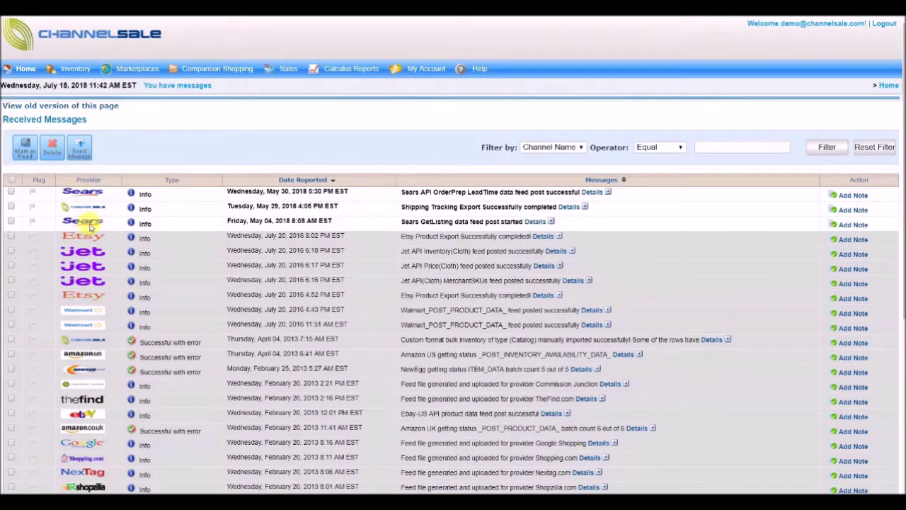
scroll(90, 227, "down", 1)
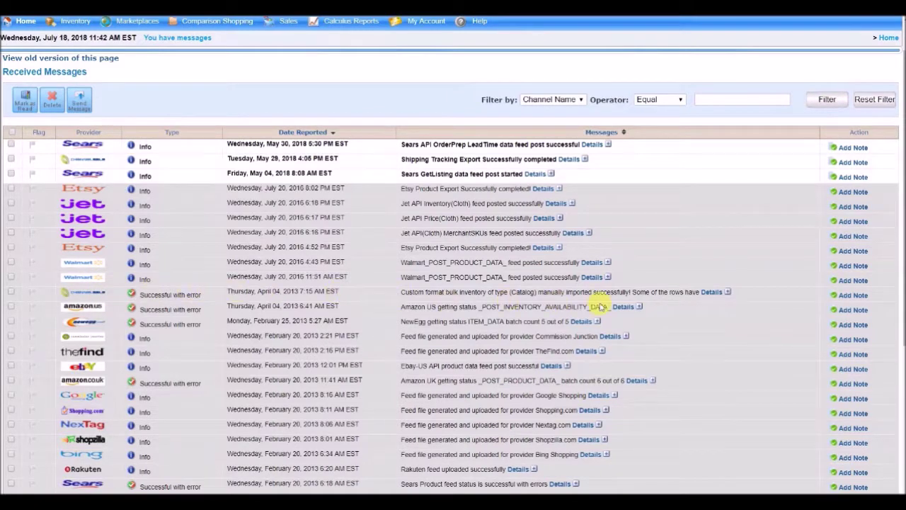
left_click(711, 293)
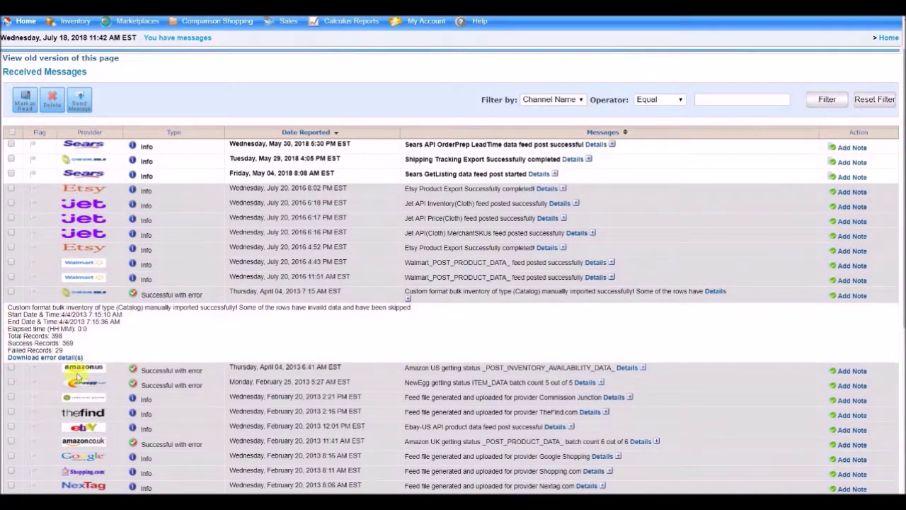